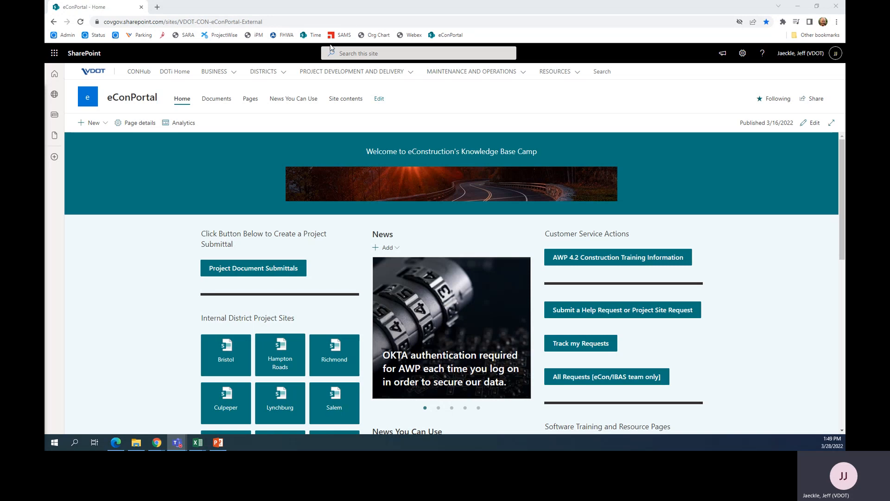
Open Project Document Submittals from the eConPortal and choose _VDOT-CON-eConDemonstrations as the project filter.
click(277, 21)
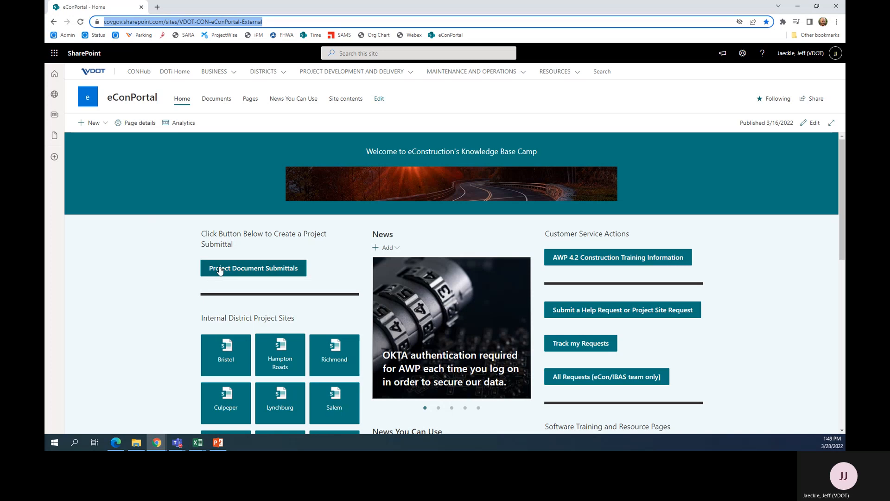
click(291, 273)
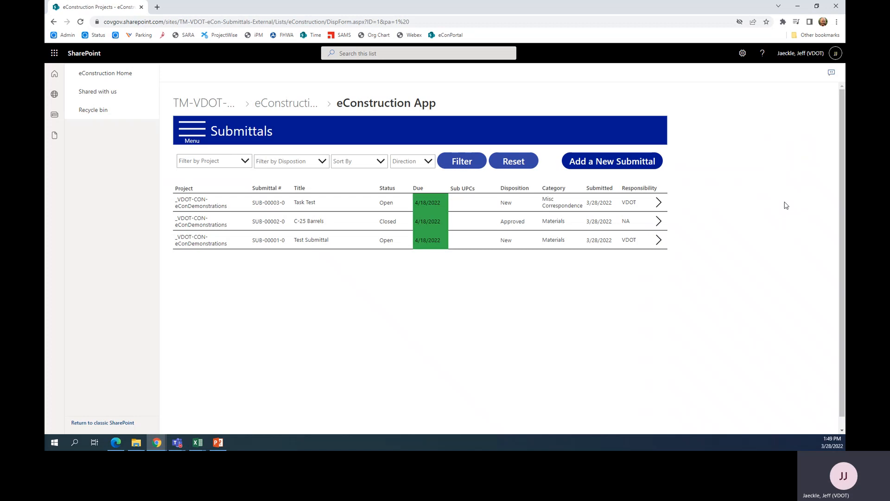
click(246, 161)
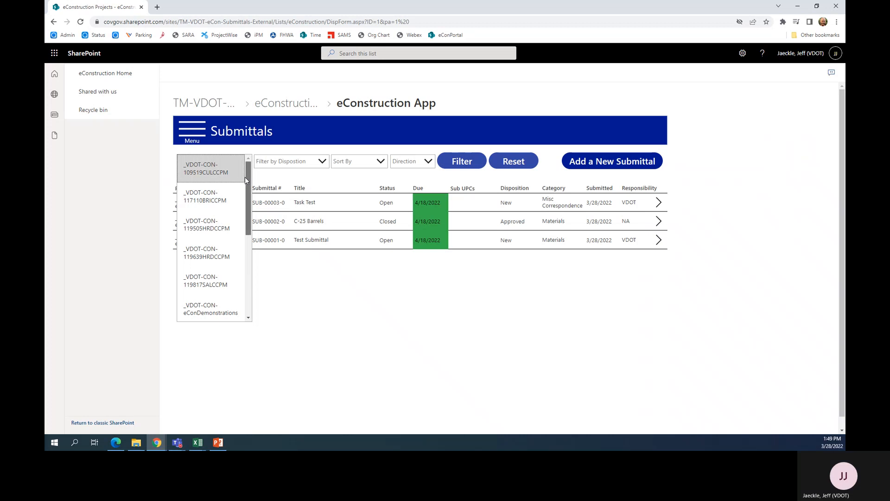
drag(245, 177, 249, 206)
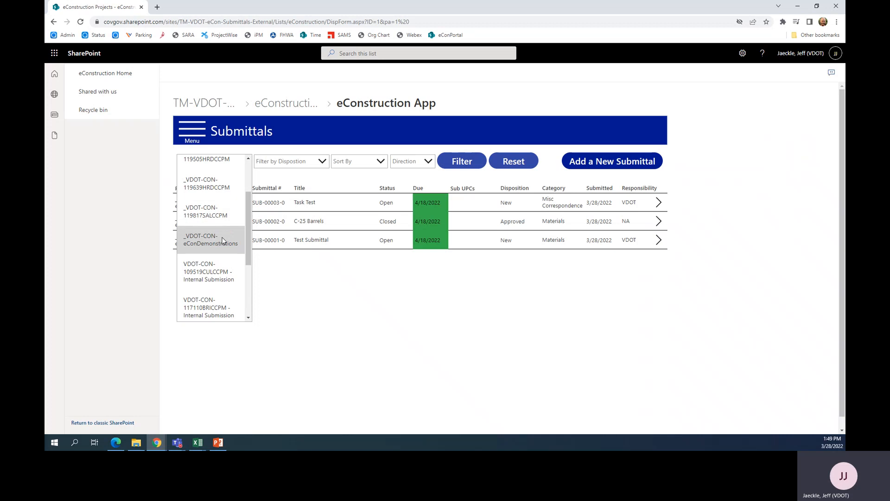
click(222, 240)
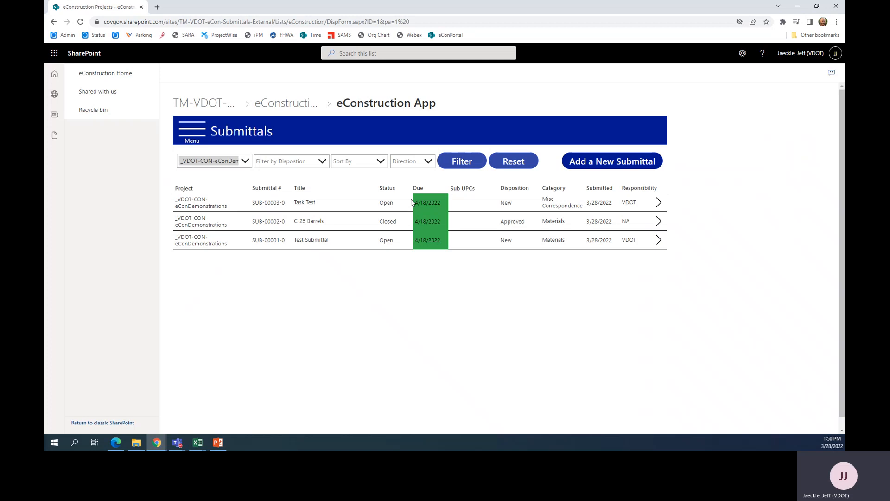
drag(450, 188, 483, 191)
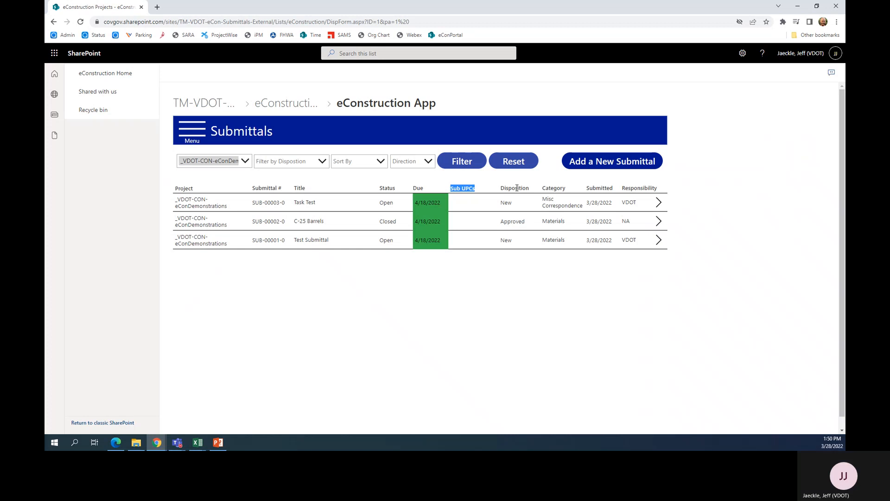
click(496, 195)
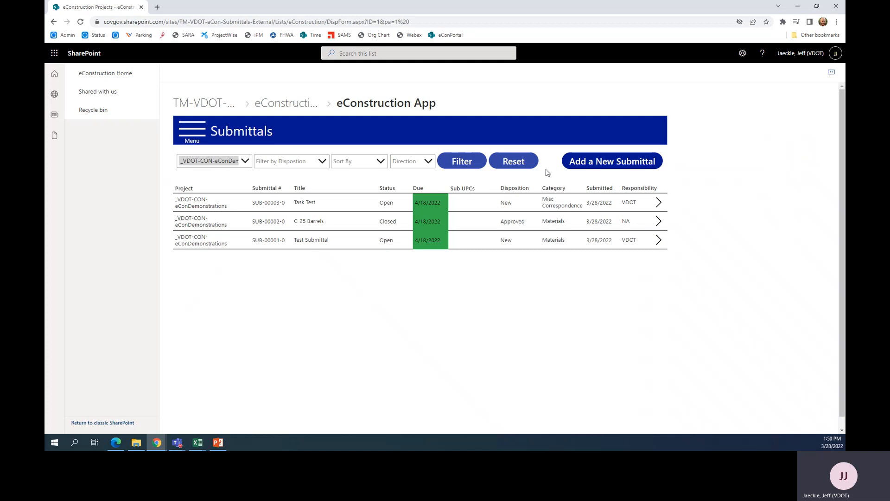
Start a new submittal for the project _VDOT-CON-eConDemonstrations and title it "Example".
click(587, 168)
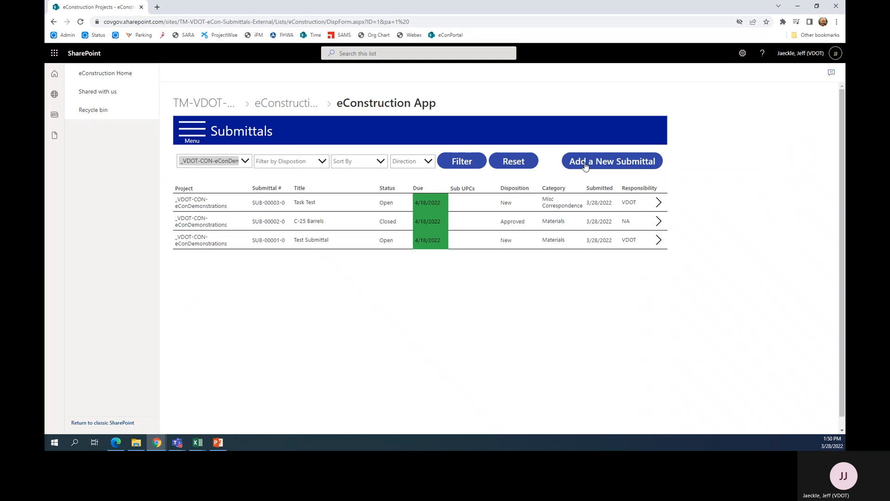
click(584, 164)
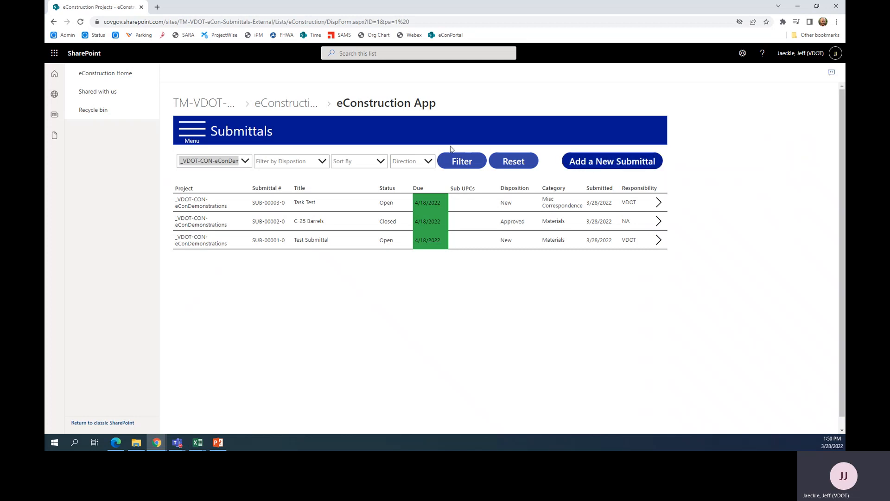
click(278, 195)
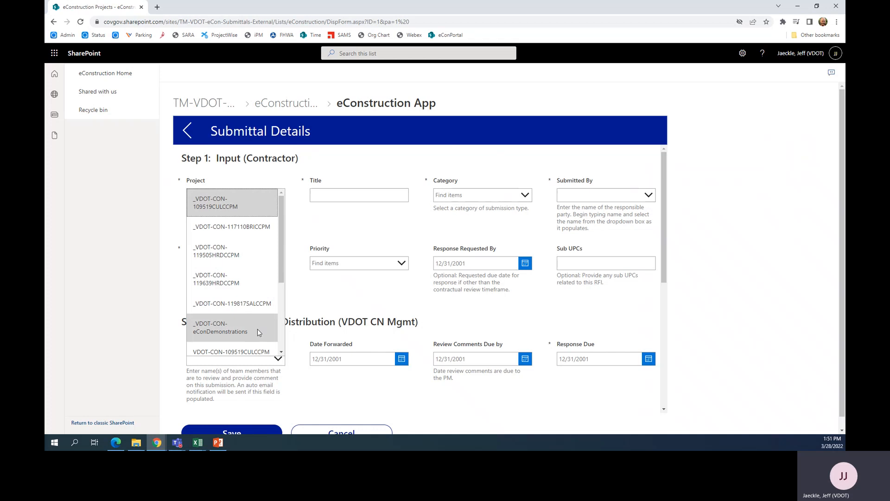
click(257, 329)
click(344, 193)
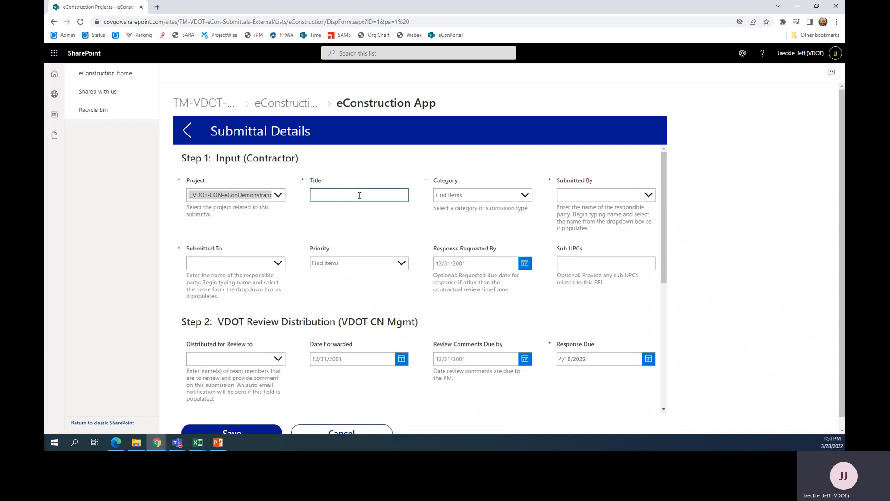
text(Example)
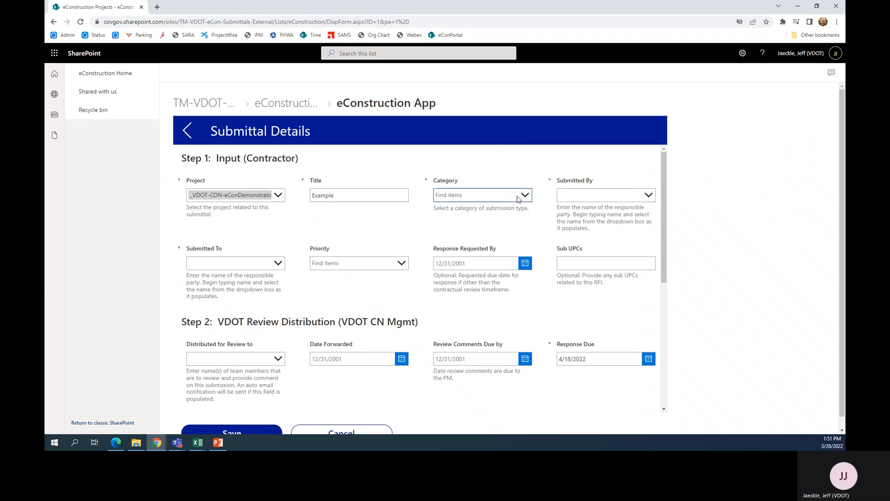
Set the new submittal's category to Misc Correspondence.
click(524, 195)
scroll(494, 287, down, 5)
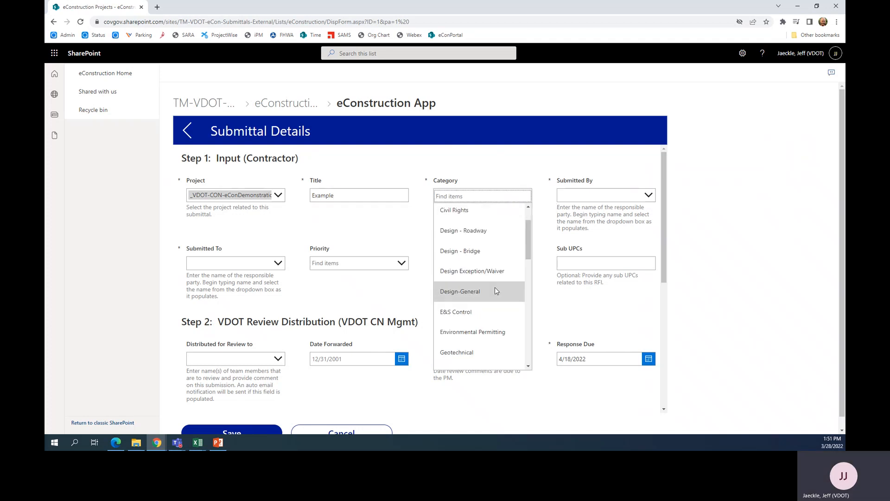
click(483, 311)
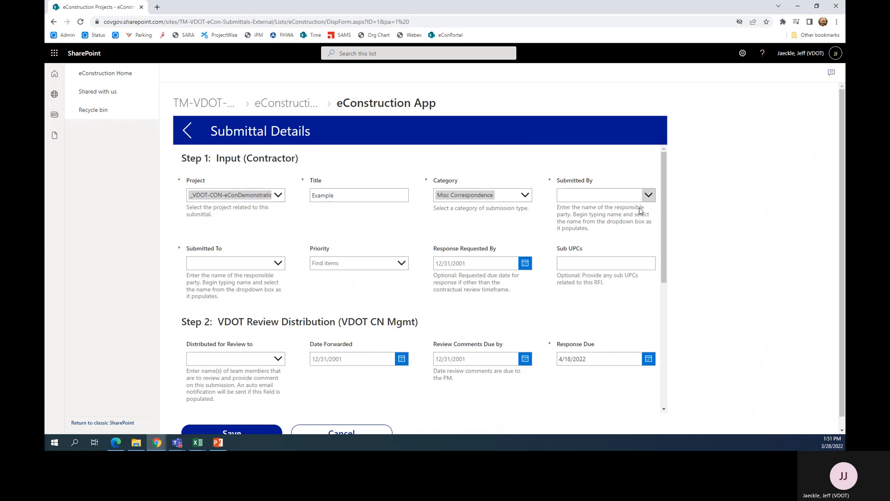
Choose the responsible VDOT-External people for the Submitted By and Submitted To fields.
click(648, 195)
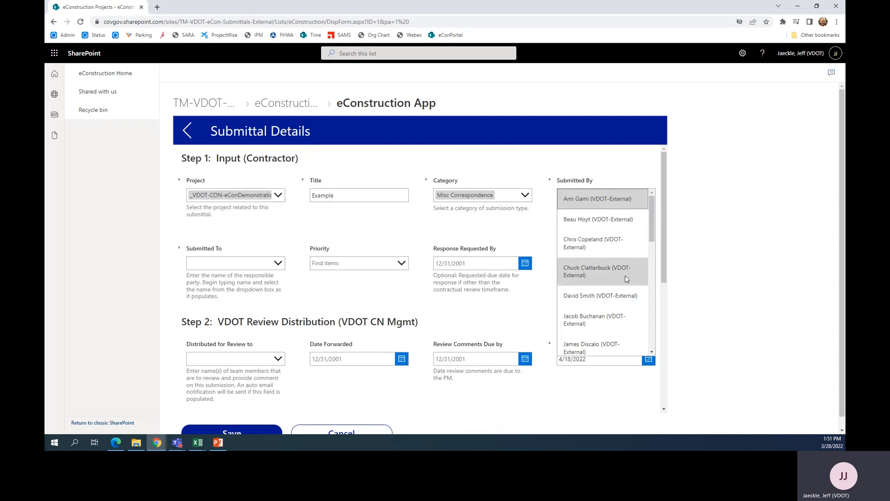
scroll(621, 277, down, 2)
click(592, 316)
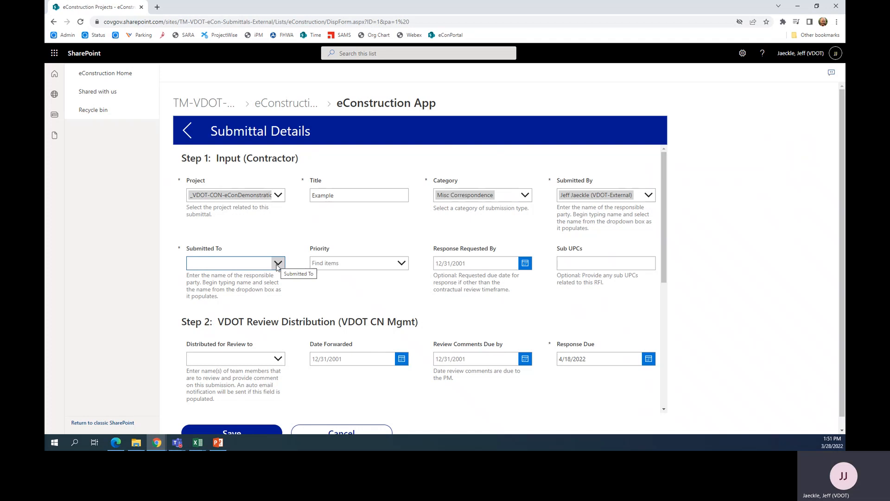
click(278, 263)
scroll(281, 273, down, 10)
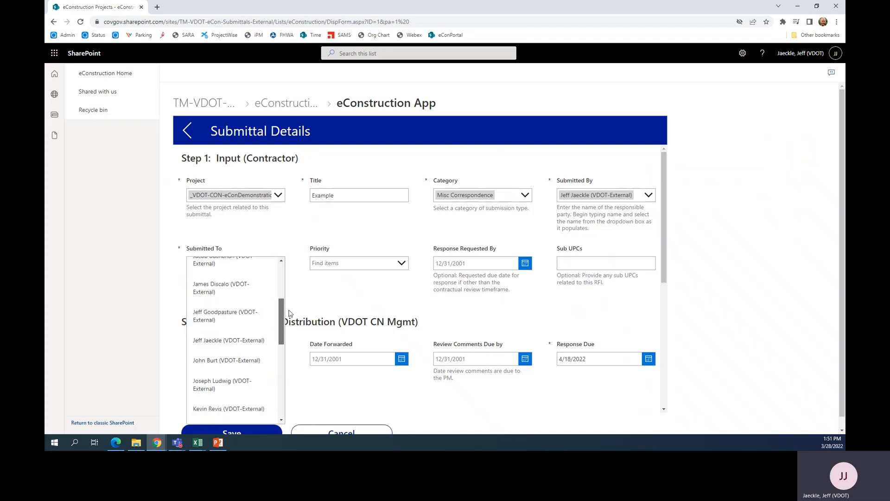
click(236, 391)
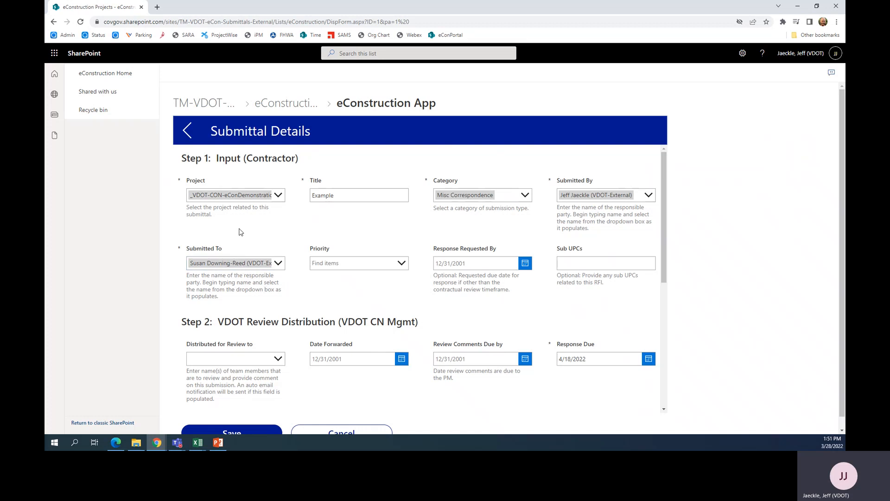
Change the submittal's project to _VDOT-CON-109519CULCCPM.
click(279, 196)
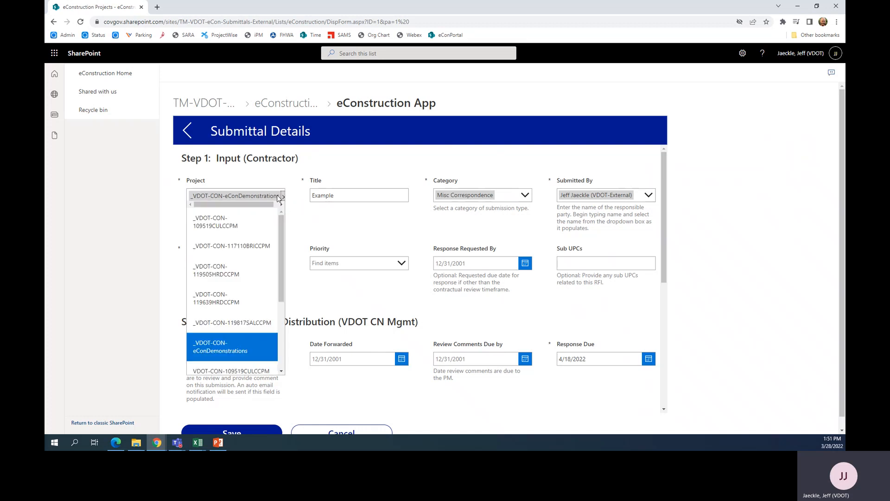
click(234, 226)
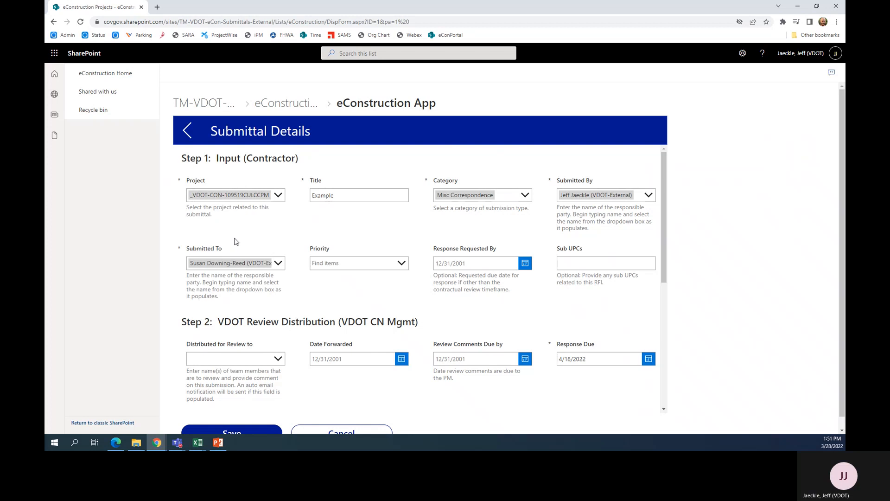
Review the names offered for Submitted To and the available Priority options, leaving both fields as they are.
click(278, 264)
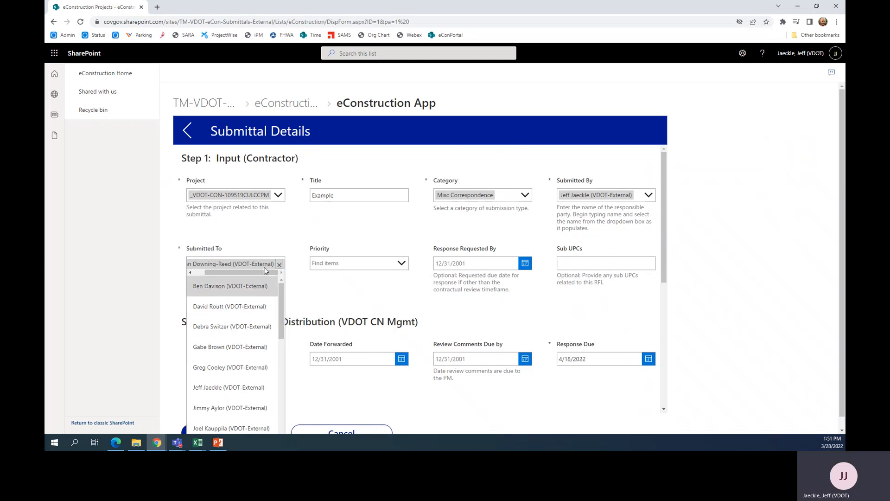
drag(281, 302, 279, 404)
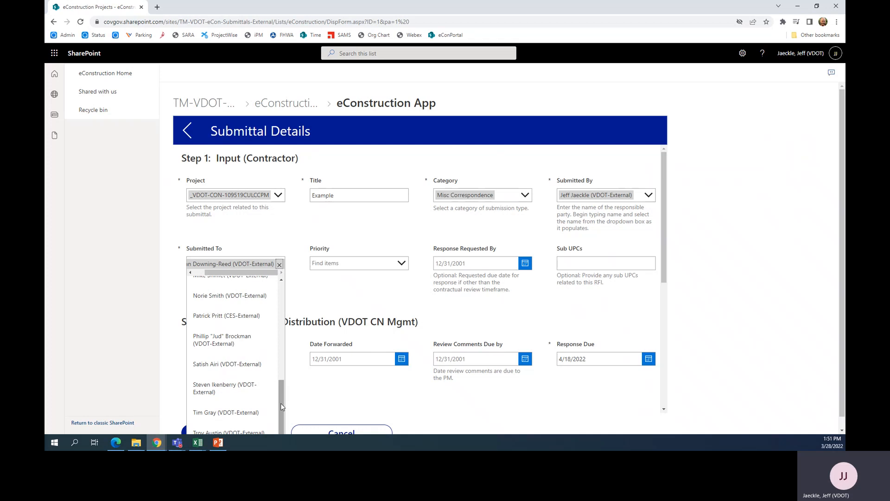
click(273, 220)
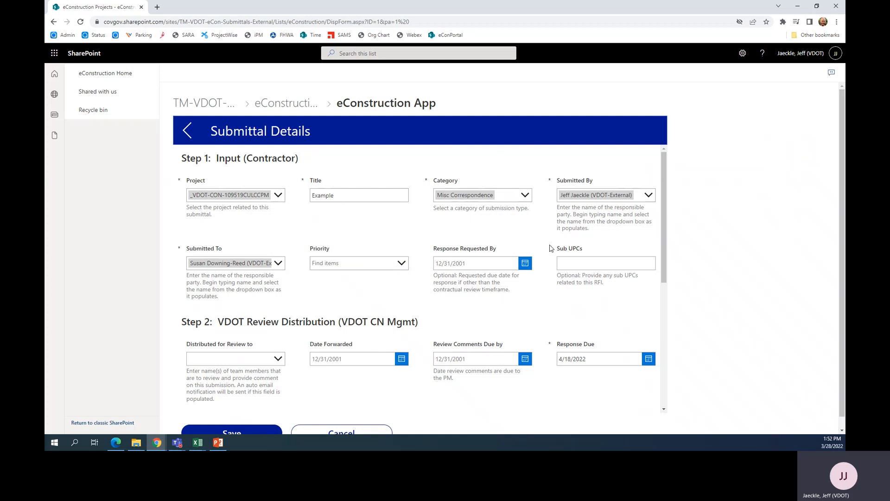
click(402, 263)
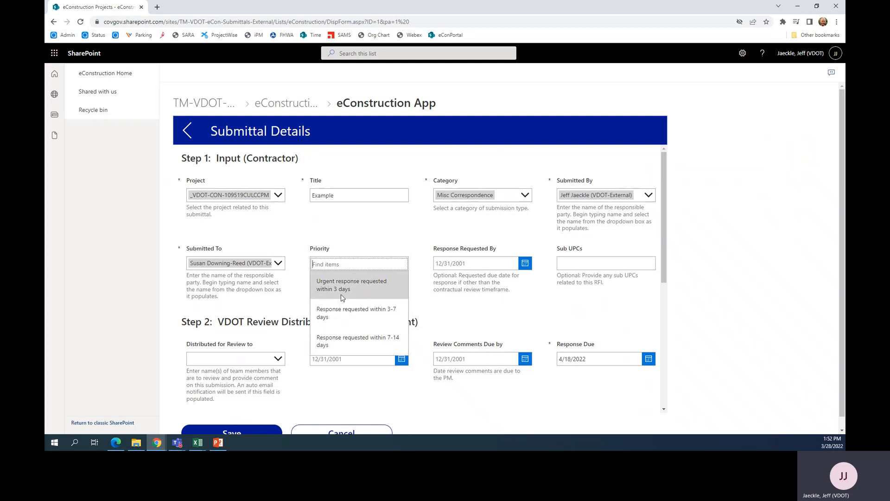
click(412, 248)
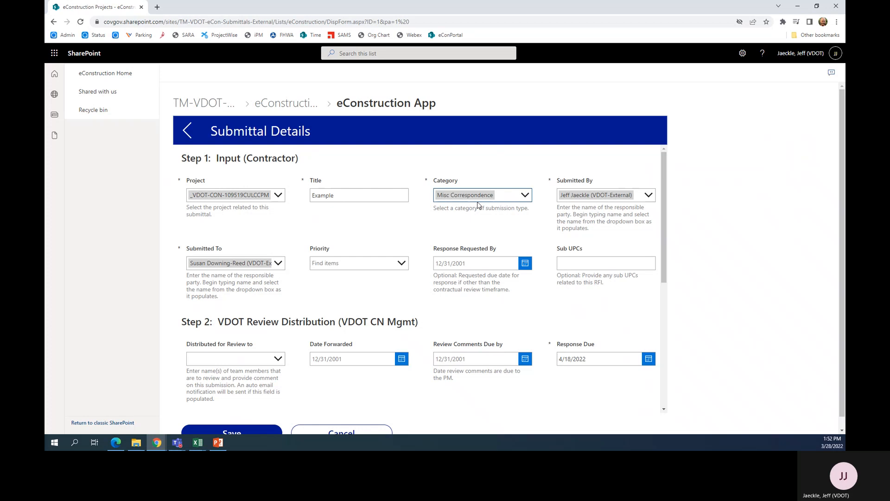
Attach the file ProjectSetup UCP 112750.xlsx from the Downloads folder to the submittal.
drag(663, 199, 651, 337)
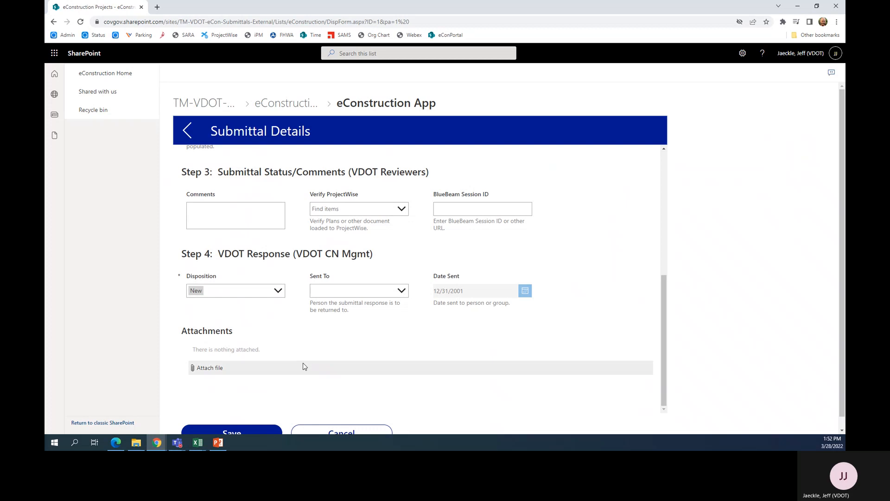
click(216, 373)
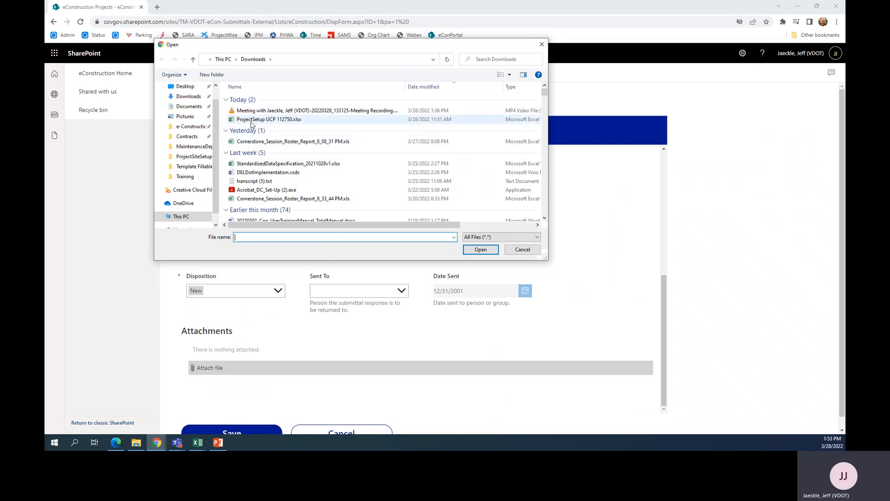
click(251, 120)
click(484, 250)
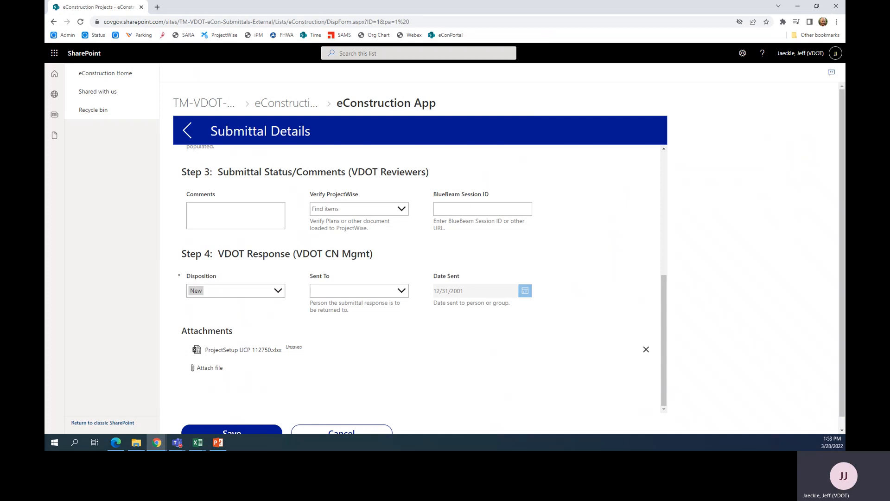
key(alt+Tab)
drag(45, 179, 756, 88)
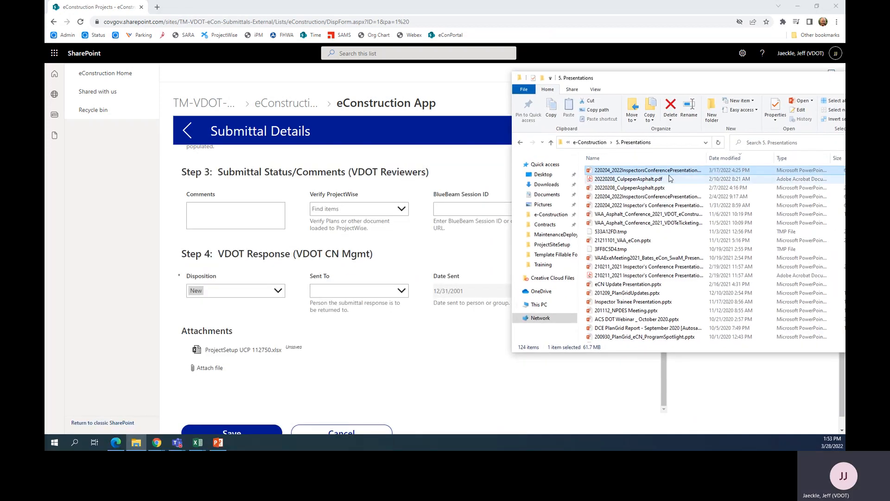
drag(668, 172, 733, 214)
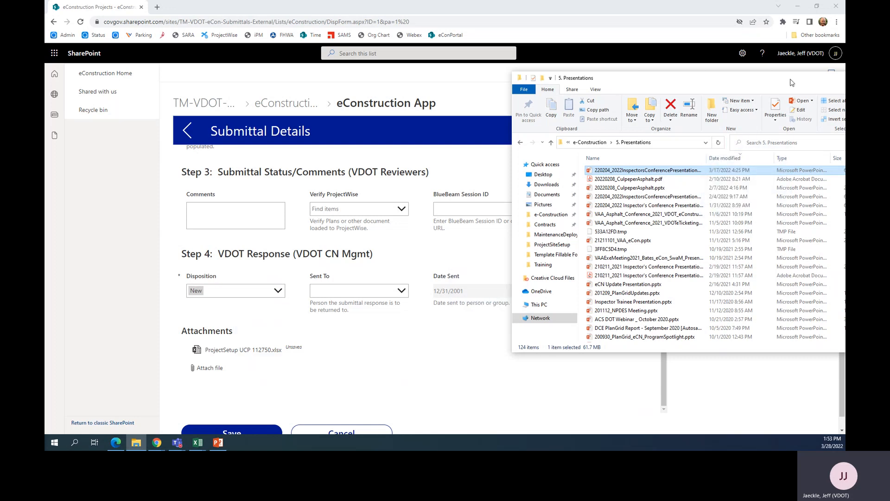
click(688, 3)
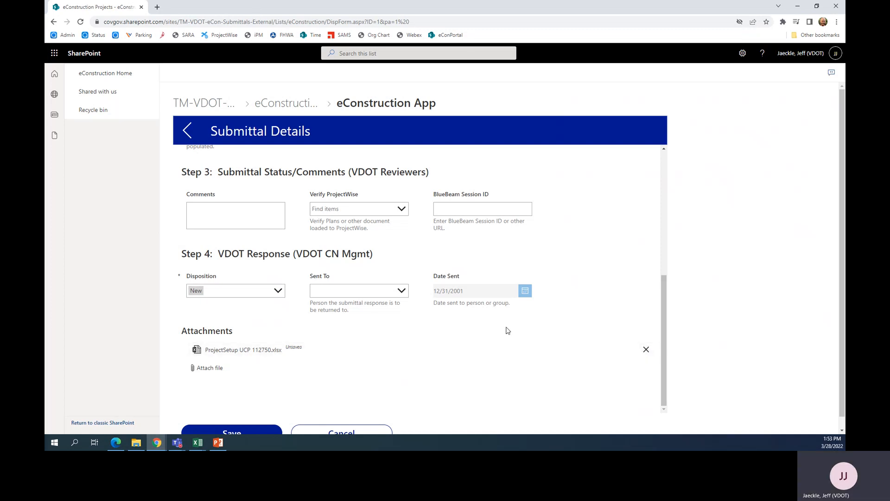
Review the contractor input in Step 1 and the Step 2 VDOT Review Distribution section of the submittal.
scroll(448, 335, up, 7)
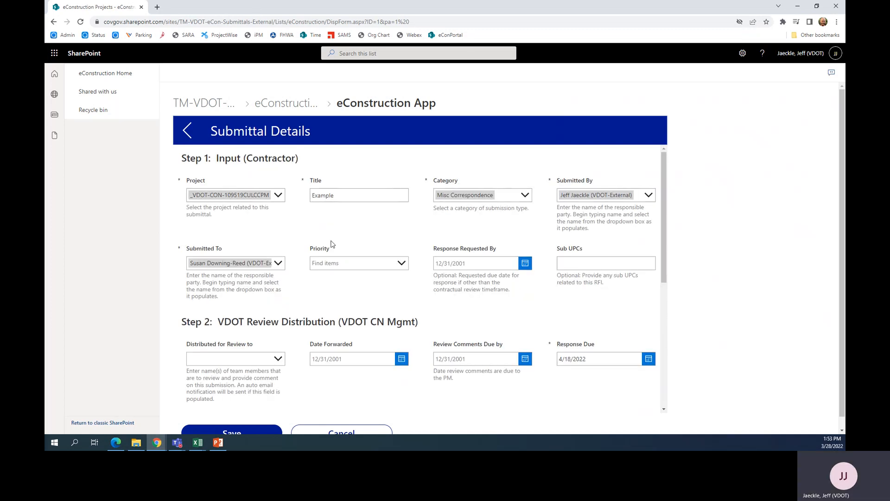
scroll(795, 279, down, 1)
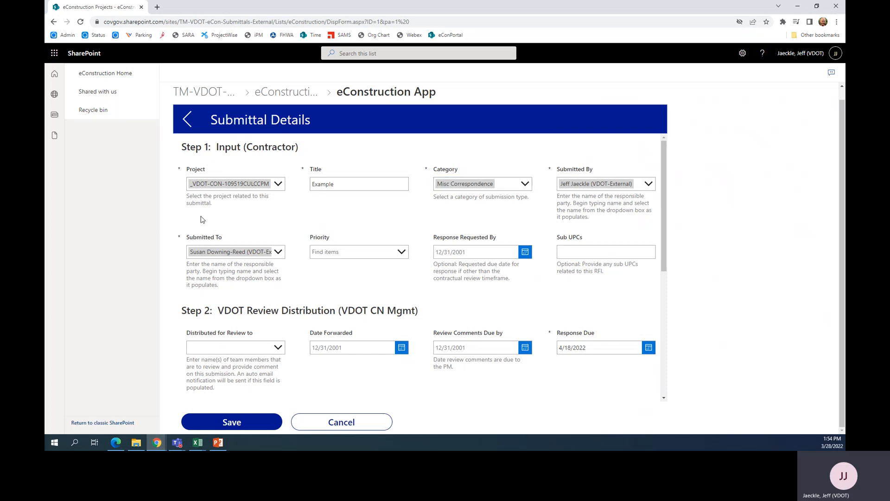
scroll(250, 261, down, 3)
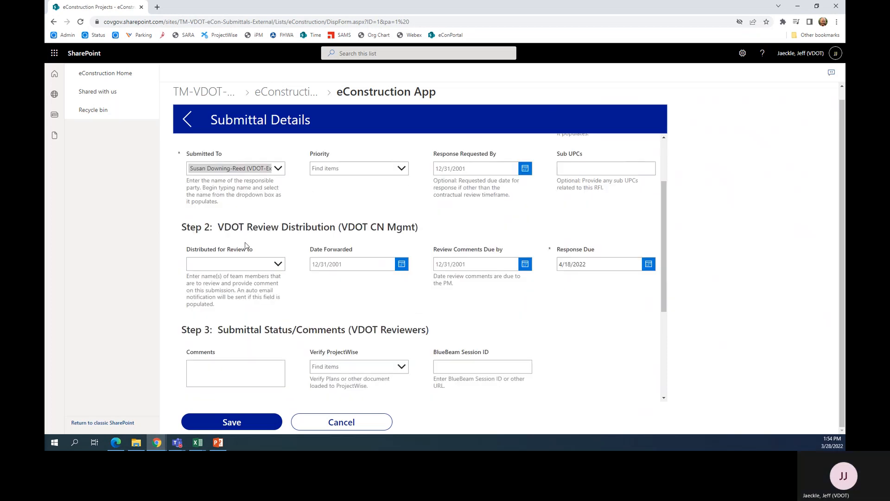
drag(183, 225, 279, 226)
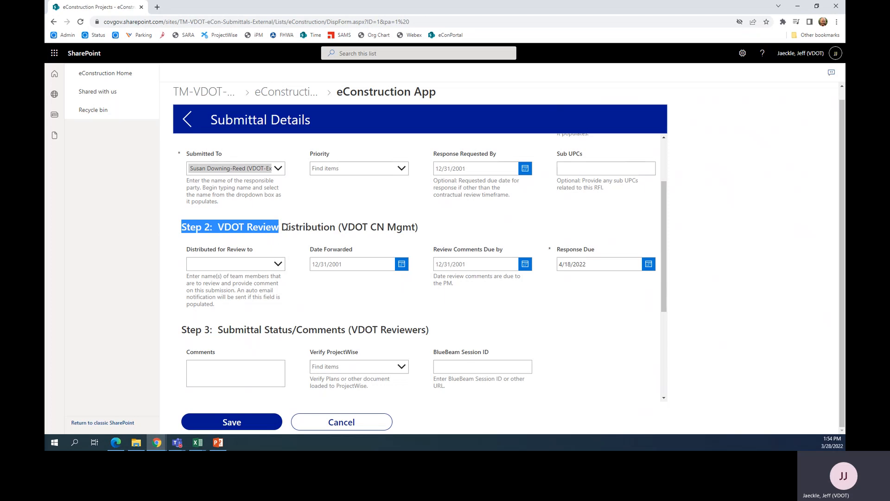
Review the names offered in Distributed for Review to under Step 2, without selecting anyone.
click(286, 232)
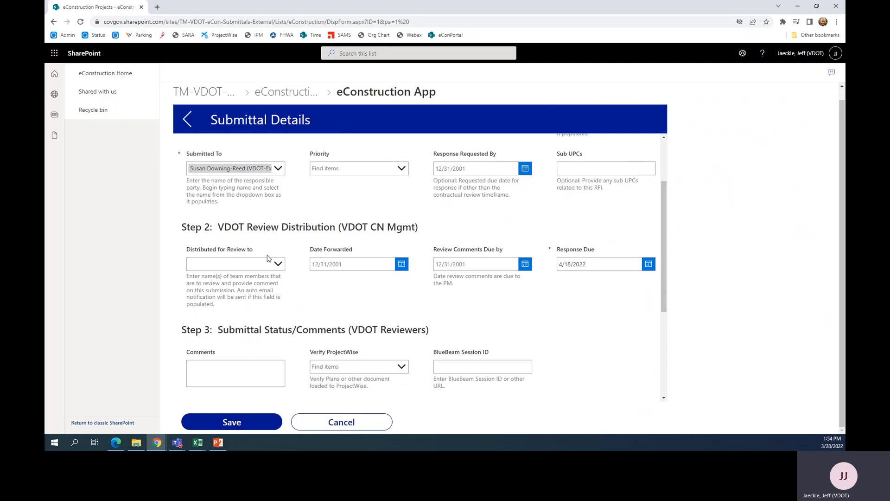
click(278, 264)
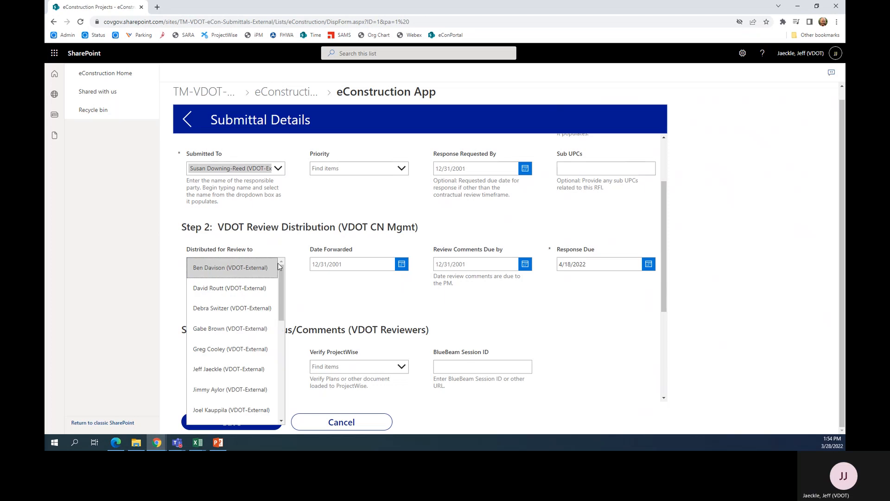
mouse_move(280, 276)
mouse_down()
mouse_move(278, 306)
mouse_move(277, 267)
mouse_up()
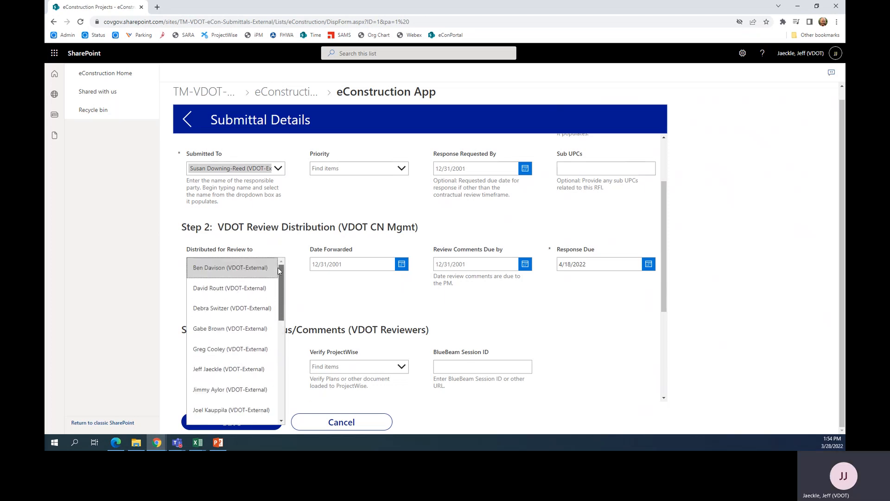
click(261, 221)
Change the submittal's project to _VDOT-CON-eConDemonstrations and check the names offered for Submitted To, keeping the current selection.
scroll(265, 197, up, 2)
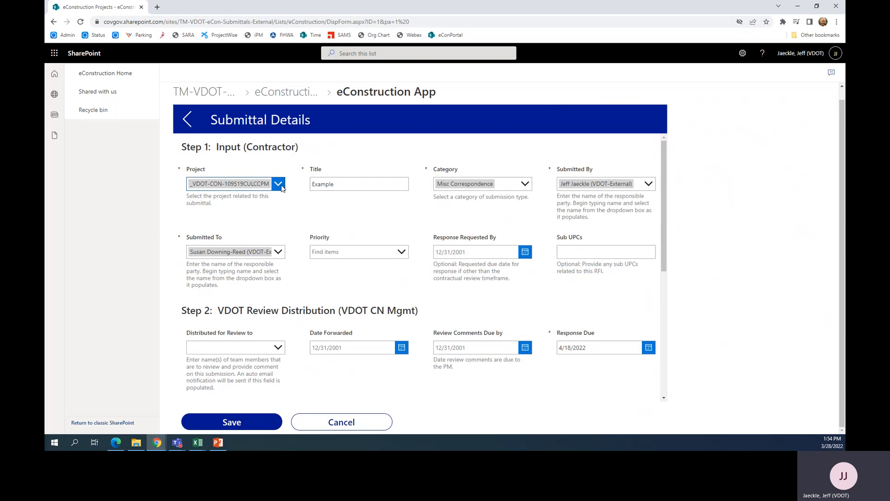
click(250, 184)
click(240, 326)
click(246, 253)
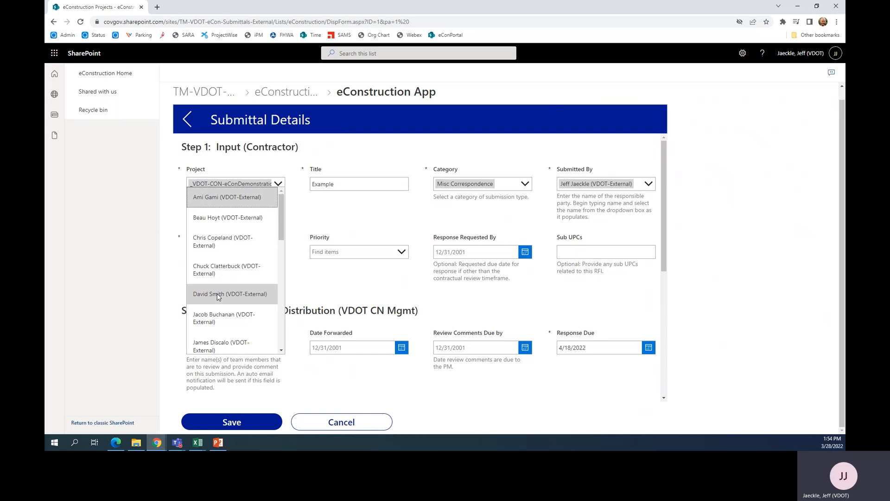
click(231, 304)
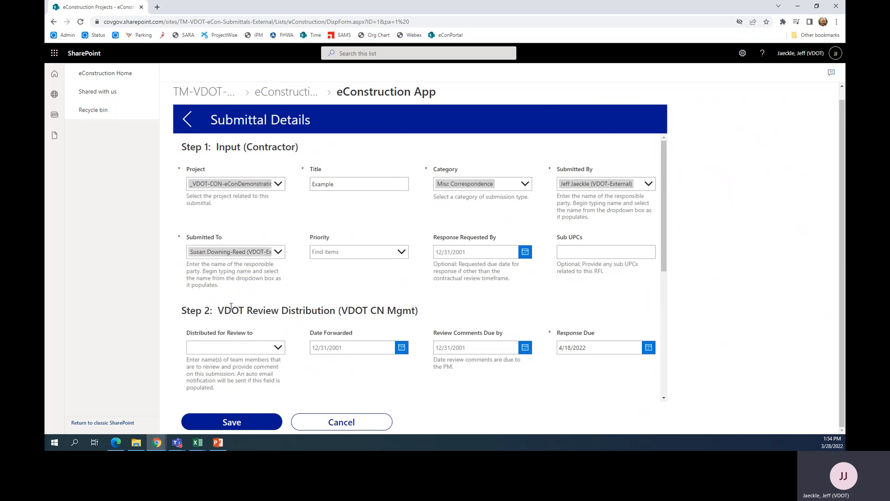
Select three VDOT-External team members in Distributed for Review to under Step 2.
scroll(230, 307, down, 4)
click(275, 181)
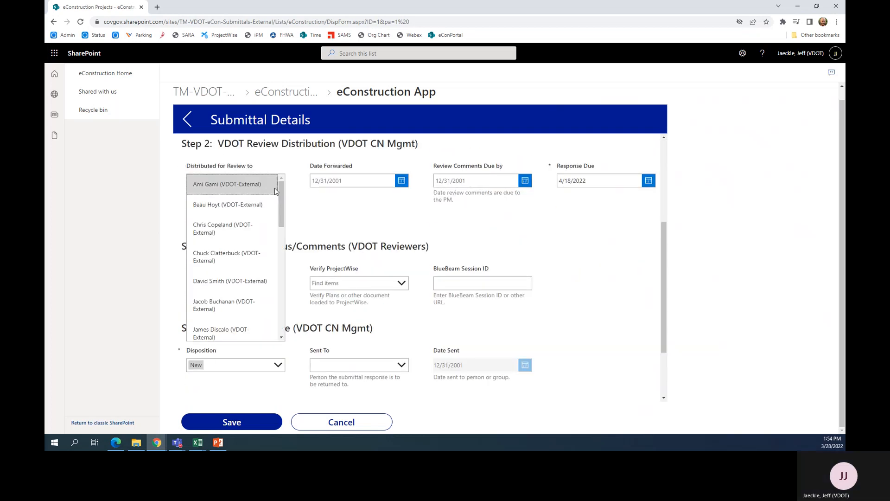
click(237, 229)
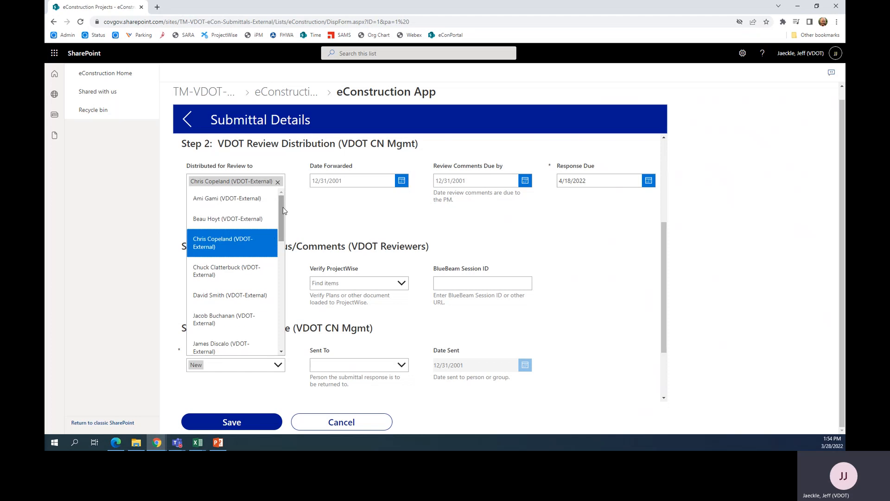
click(227, 218)
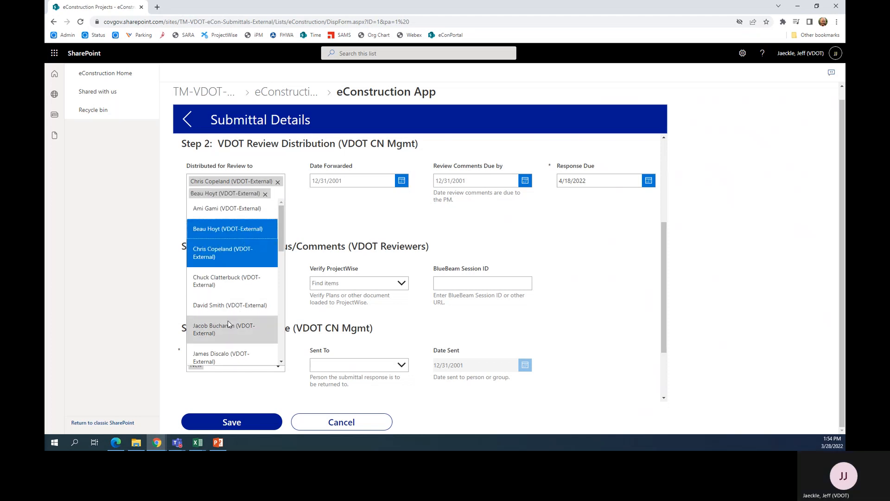
scroll(228, 324, down, 3)
click(231, 284)
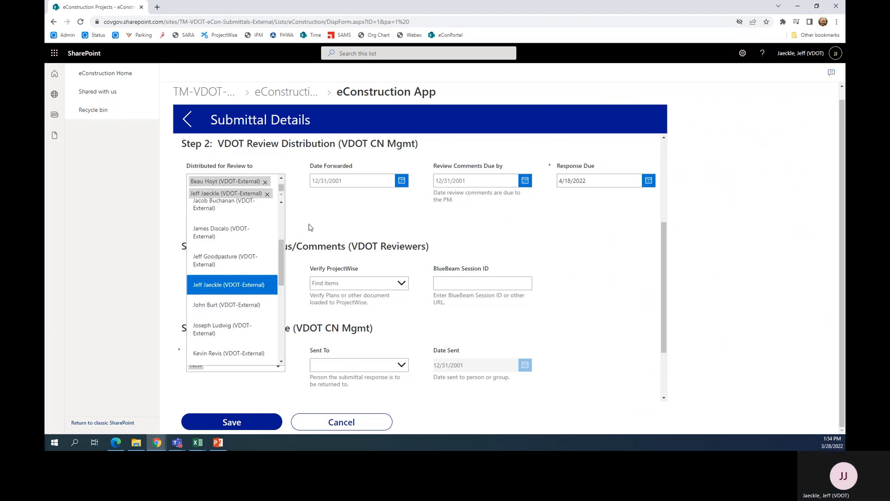
click(307, 225)
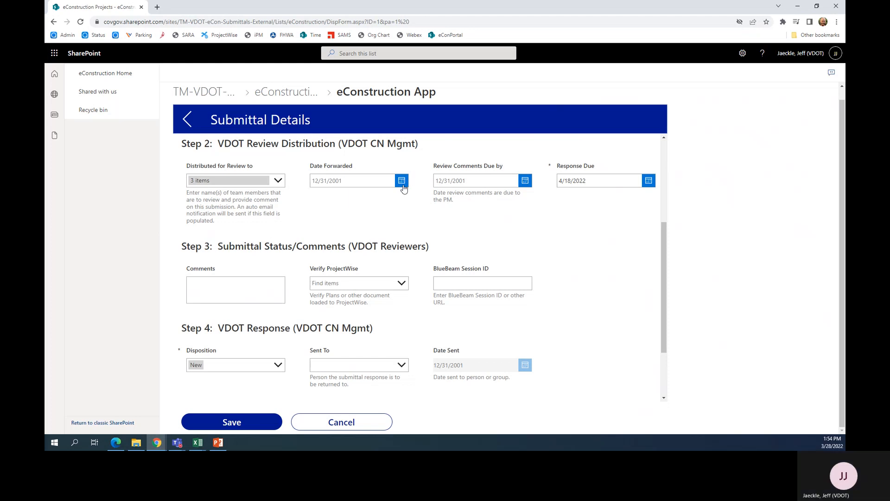
Set Date Forwarded to 3/28/2022 and Review Comments Due by to 4/11/2022.
click(353, 178)
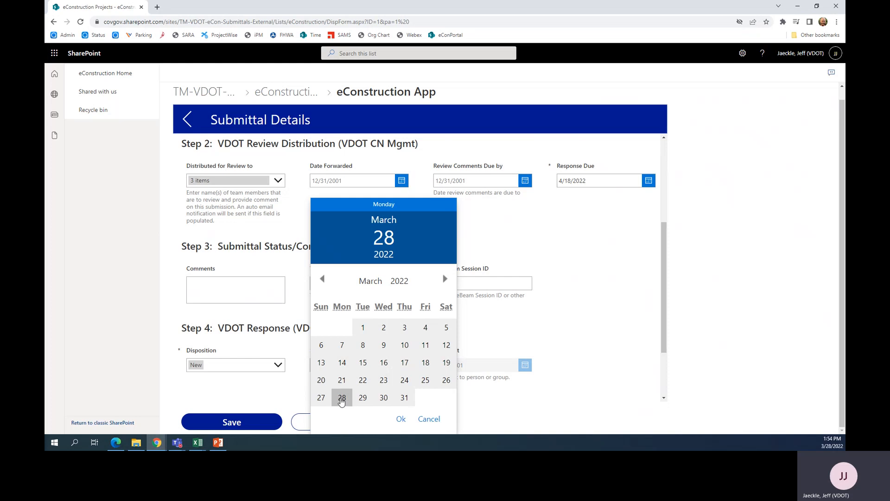
click(341, 399)
click(401, 418)
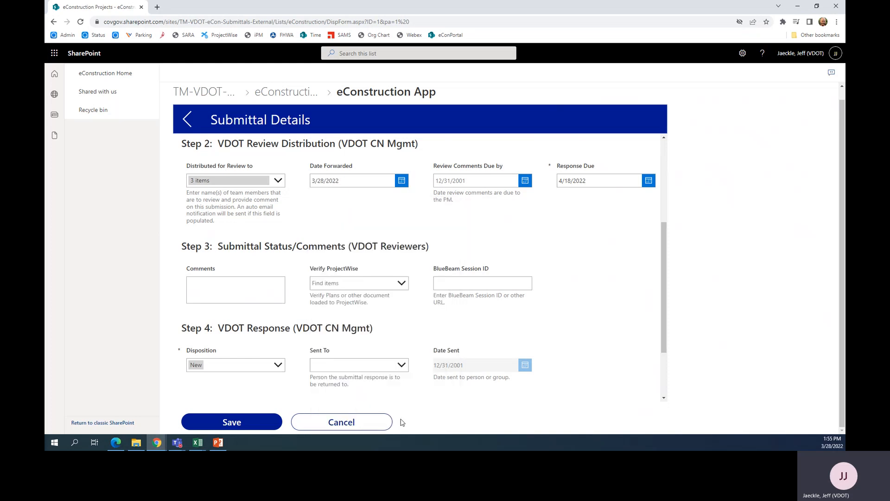
click(525, 180)
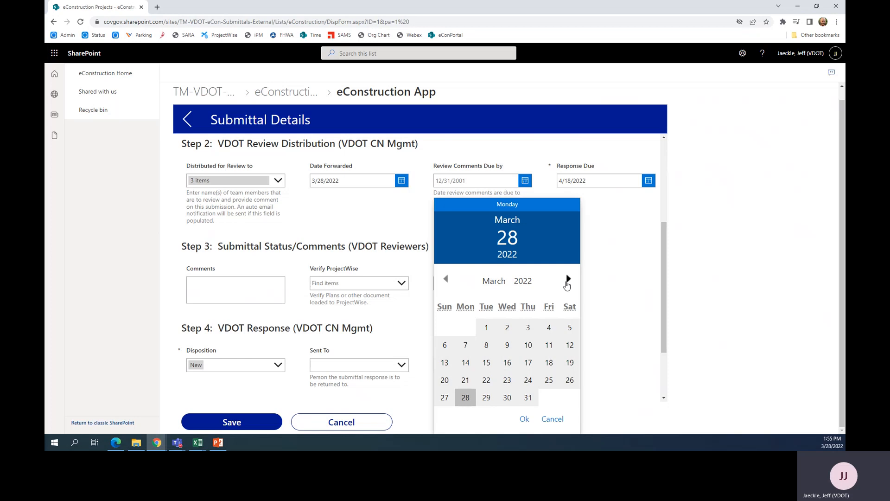
click(567, 279)
click(465, 363)
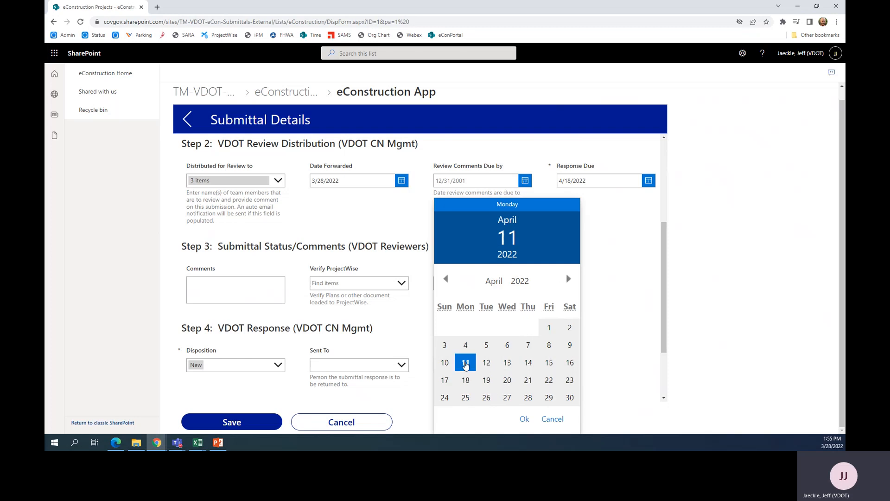
click(523, 420)
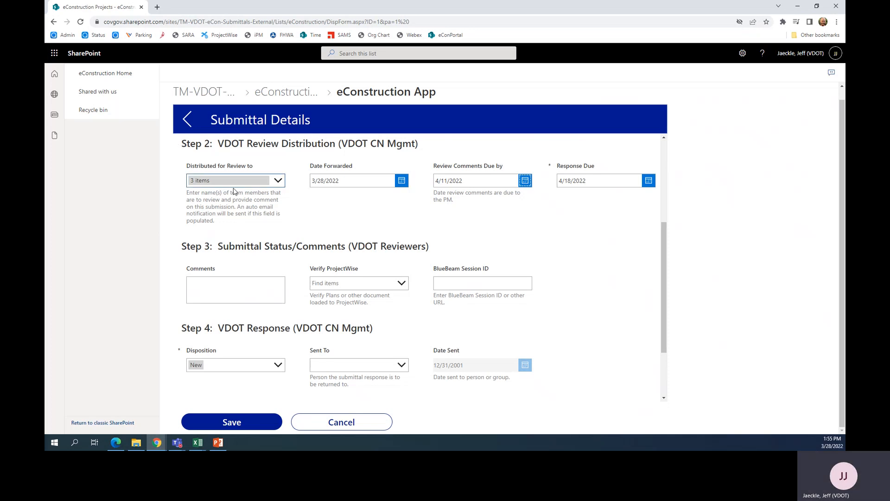
Check the selected review distribution and enter "No comments" as the reviewer comment in Step 3.
scroll(302, 207, down, 2)
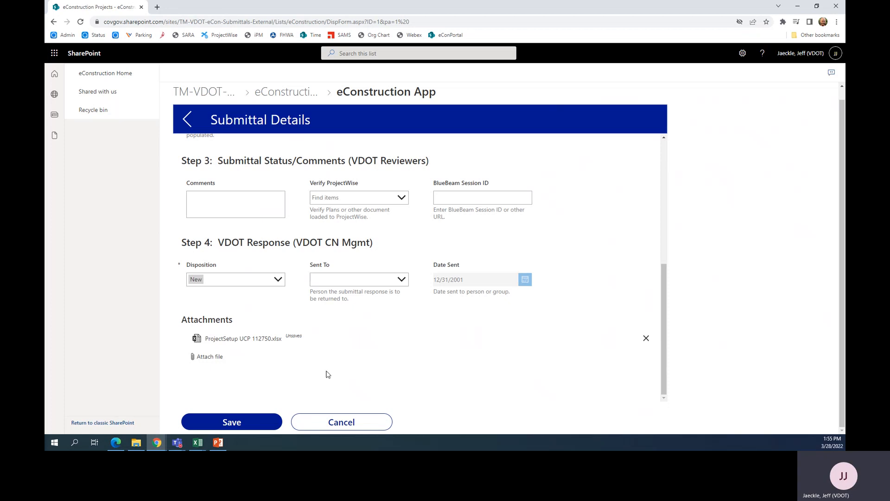
scroll(590, 308, up, 2)
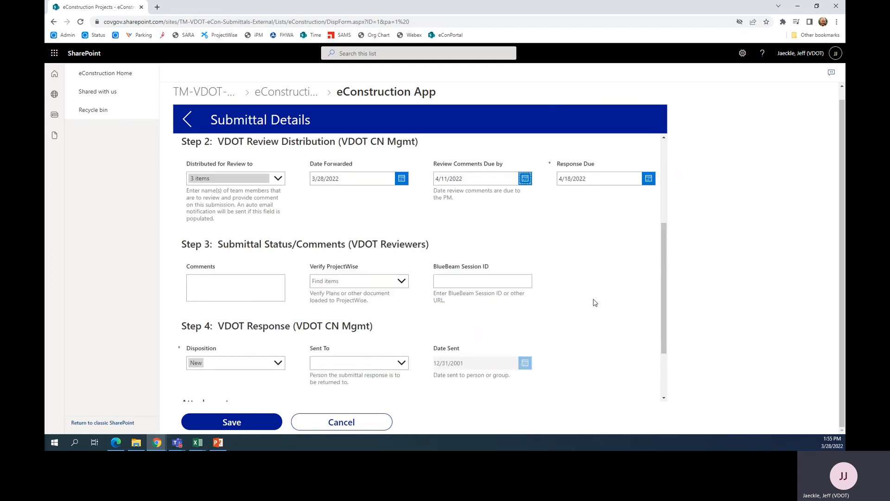
scroll(254, 246, down, 2)
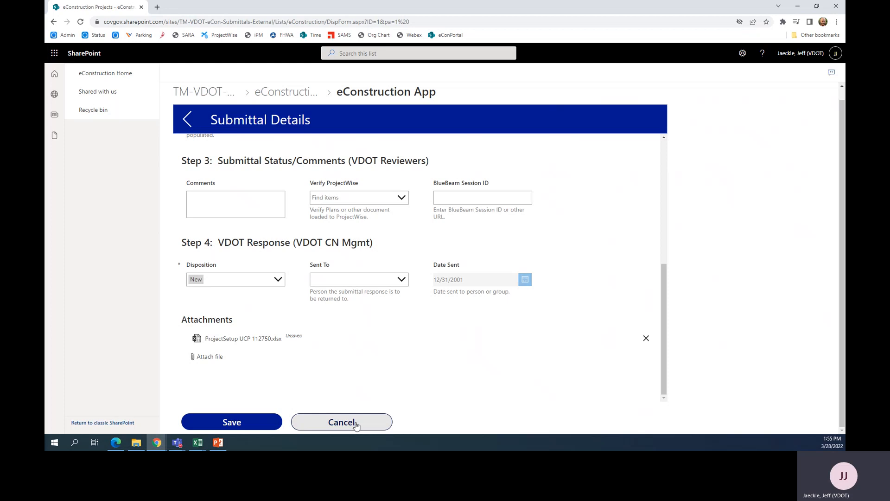
scroll(334, 306, up, 2)
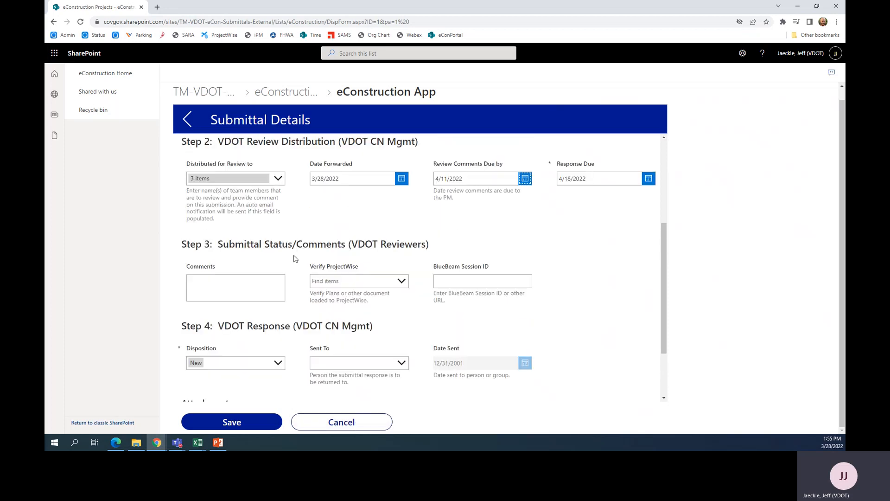
click(278, 178)
click(291, 168)
click(190, 292)
text(No comments)
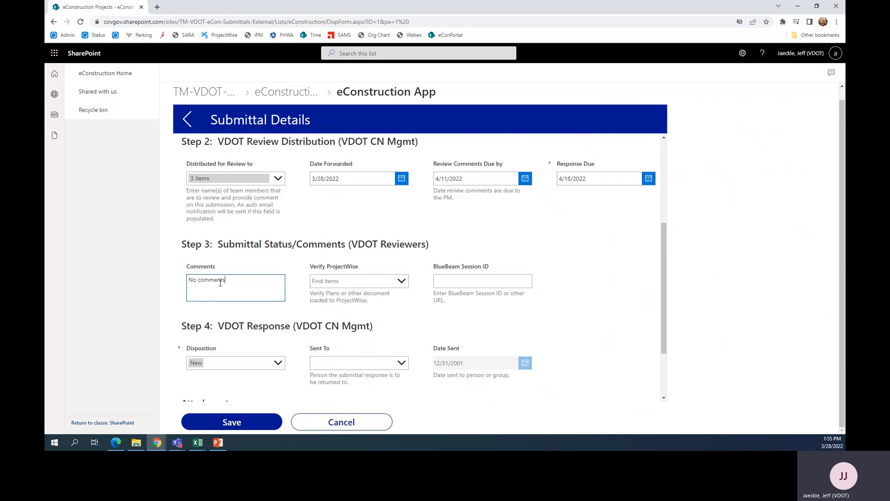
Set the submittal's Disposition to Approved in the Step 4 VDOT Response section.
scroll(276, 278, down, 3)
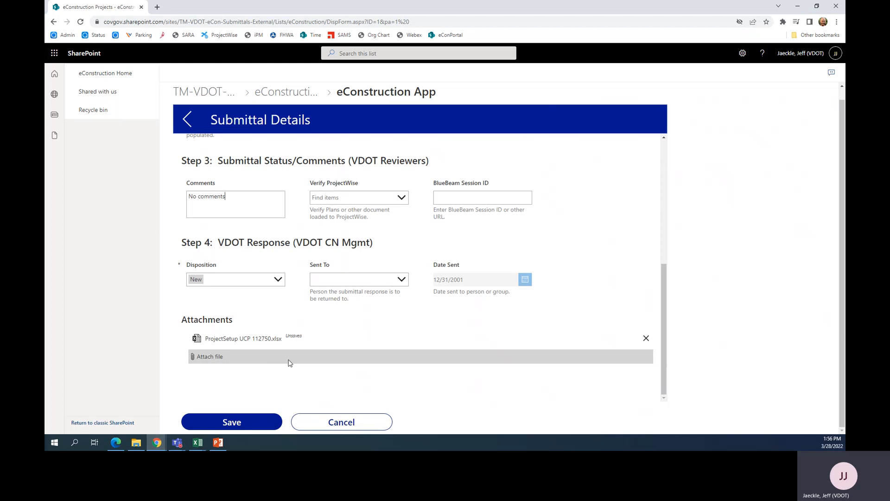
scroll(301, 366, up, 1)
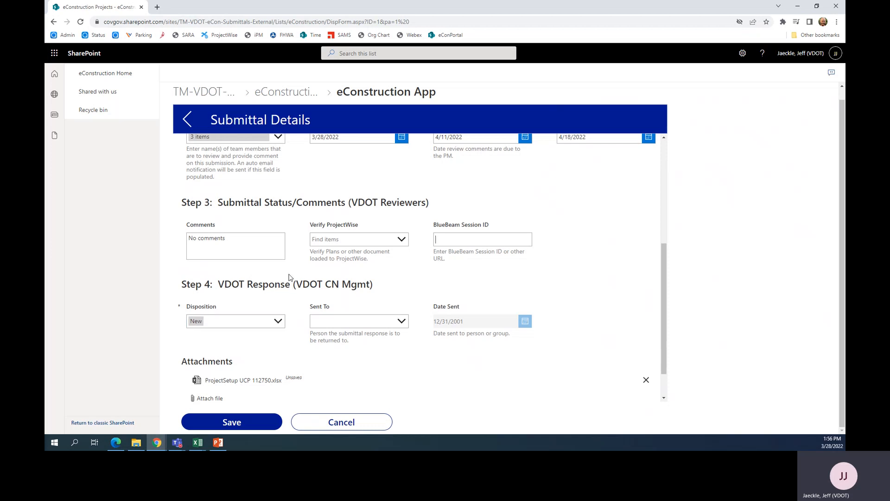
scroll(289, 277, down, 2)
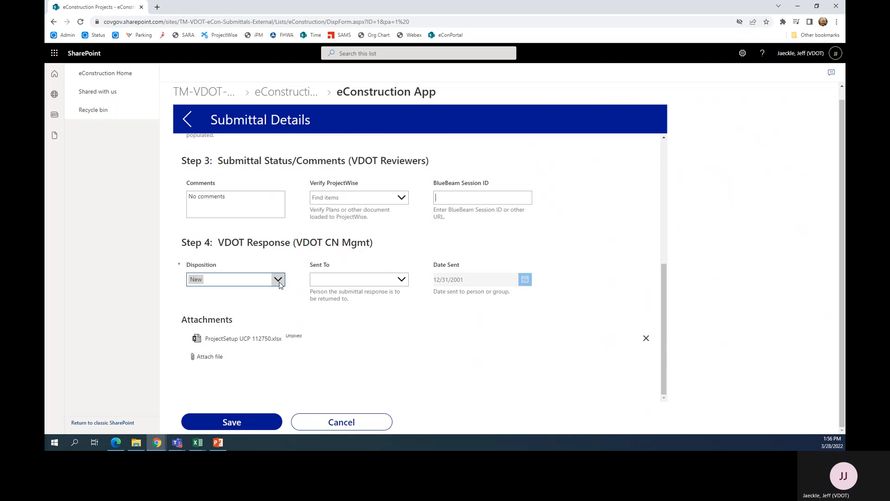
click(279, 285)
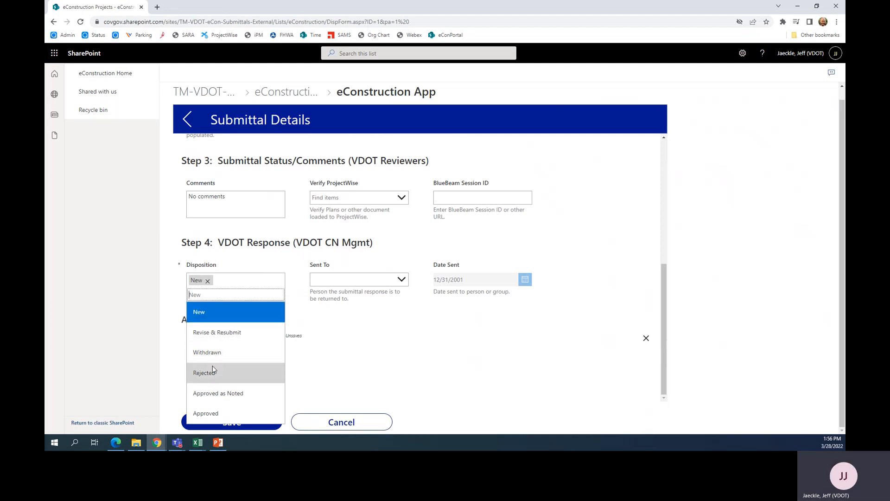
click(211, 411)
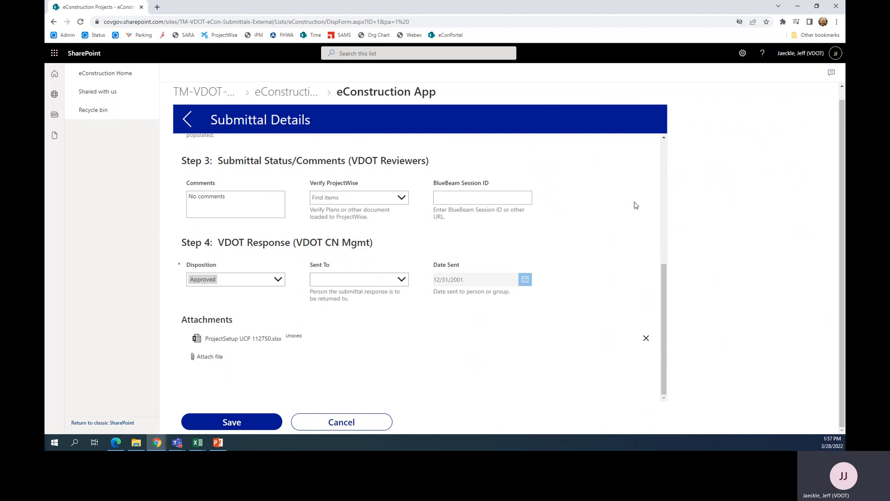
Select two VDOT-External people in Sent To as recipients of the submittal response.
scroll(635, 203, up, 5)
scroll(592, 183, down, 5)
click(400, 279)
scroll(373, 307, down, 3)
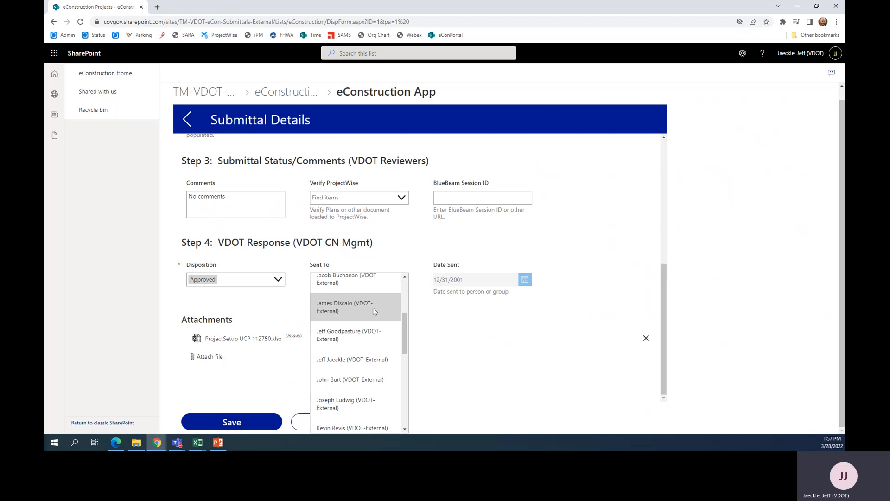
click(350, 360)
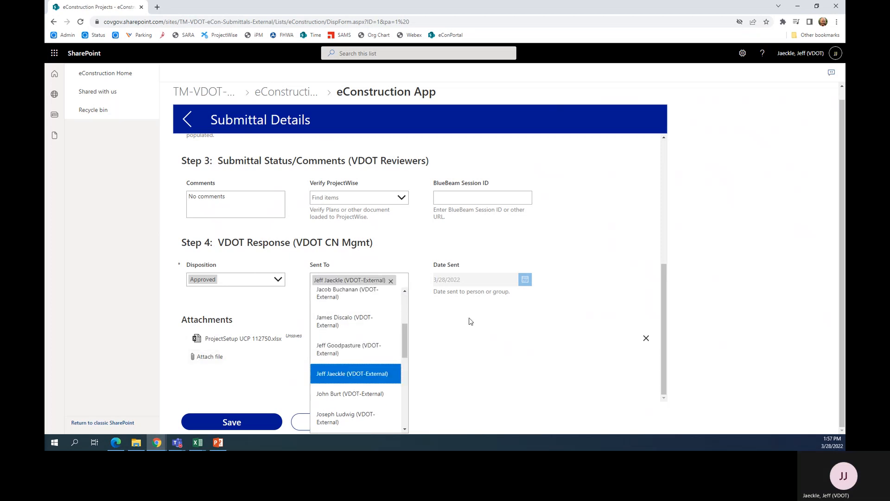
click(459, 319)
click(399, 281)
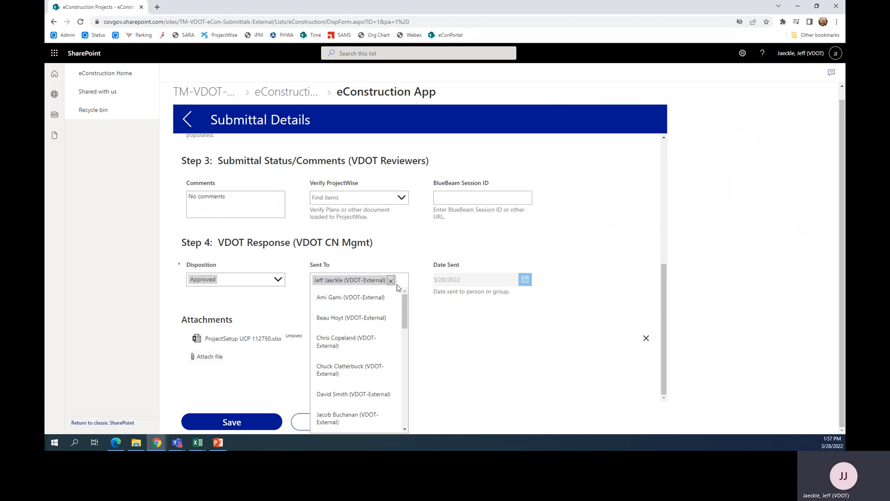
scroll(369, 362, down, 5)
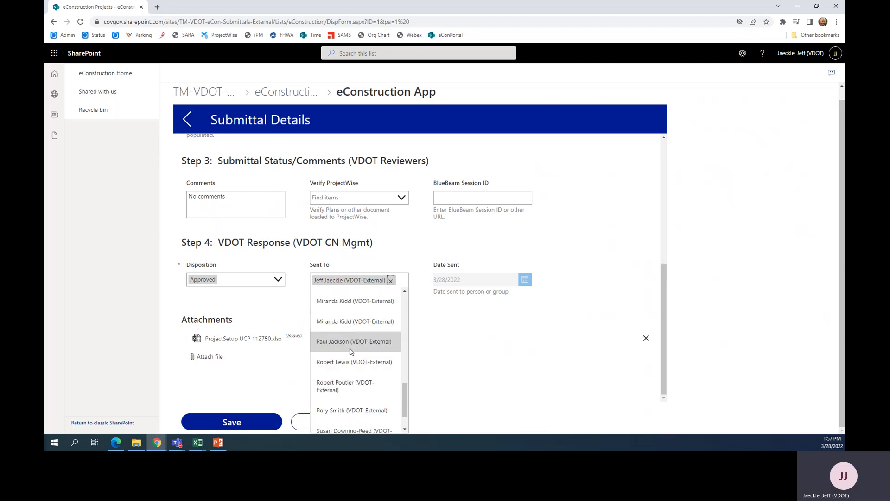
click(343, 316)
click(402, 248)
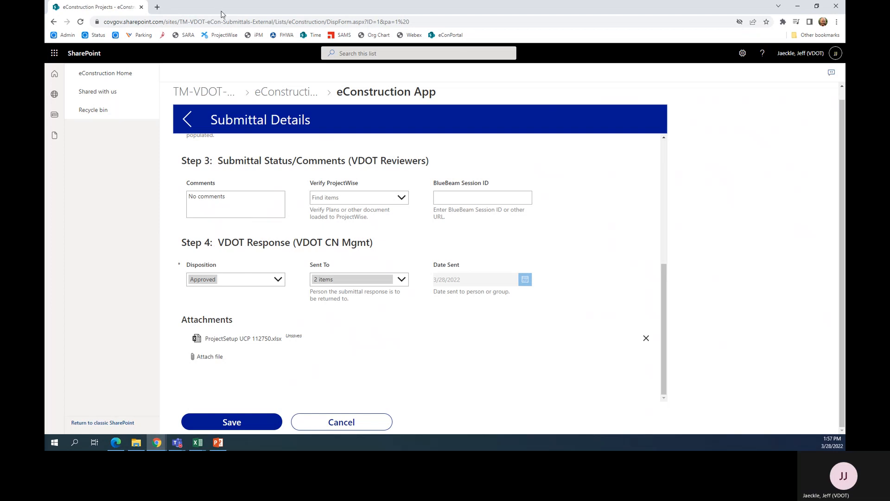
Return to the Submittals list without saving and review the disposition filter, Sort By and Direction options.
click(192, 124)
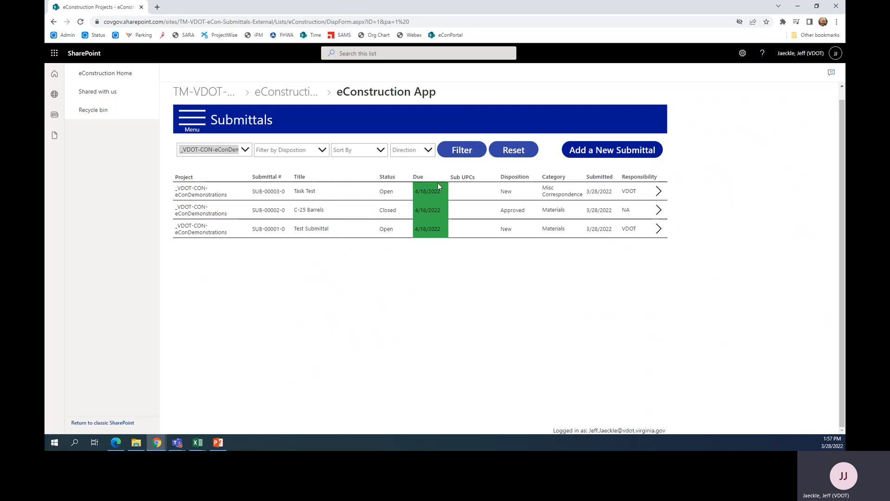
click(322, 150)
click(381, 150)
click(382, 149)
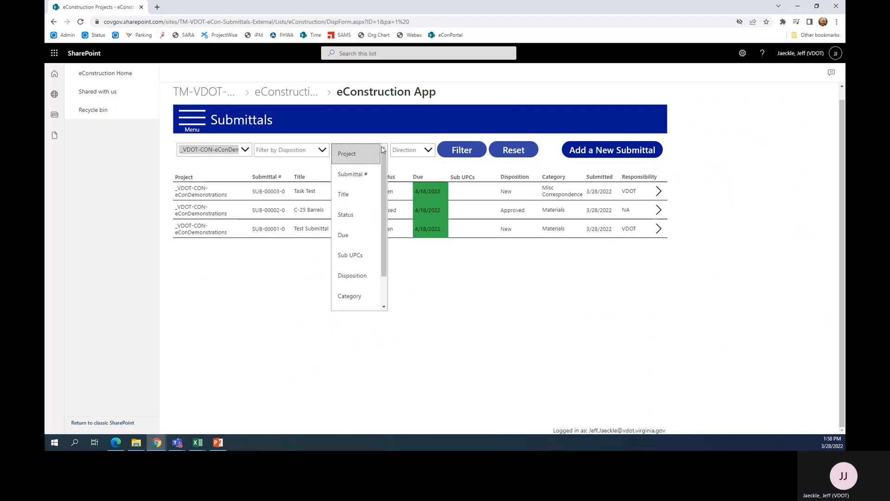
click(397, 175)
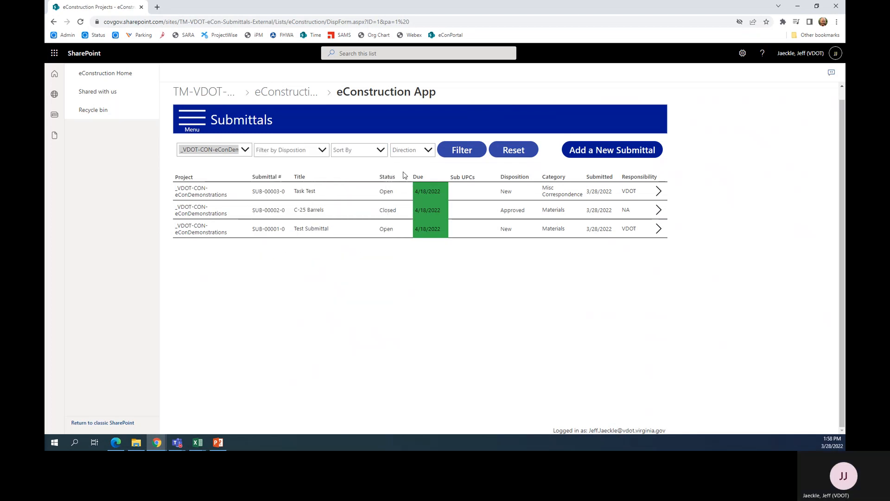
click(426, 151)
click(418, 135)
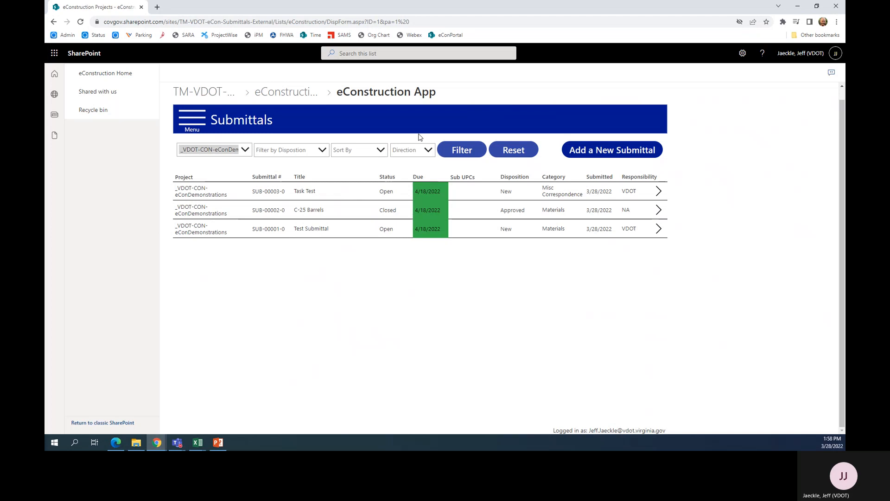